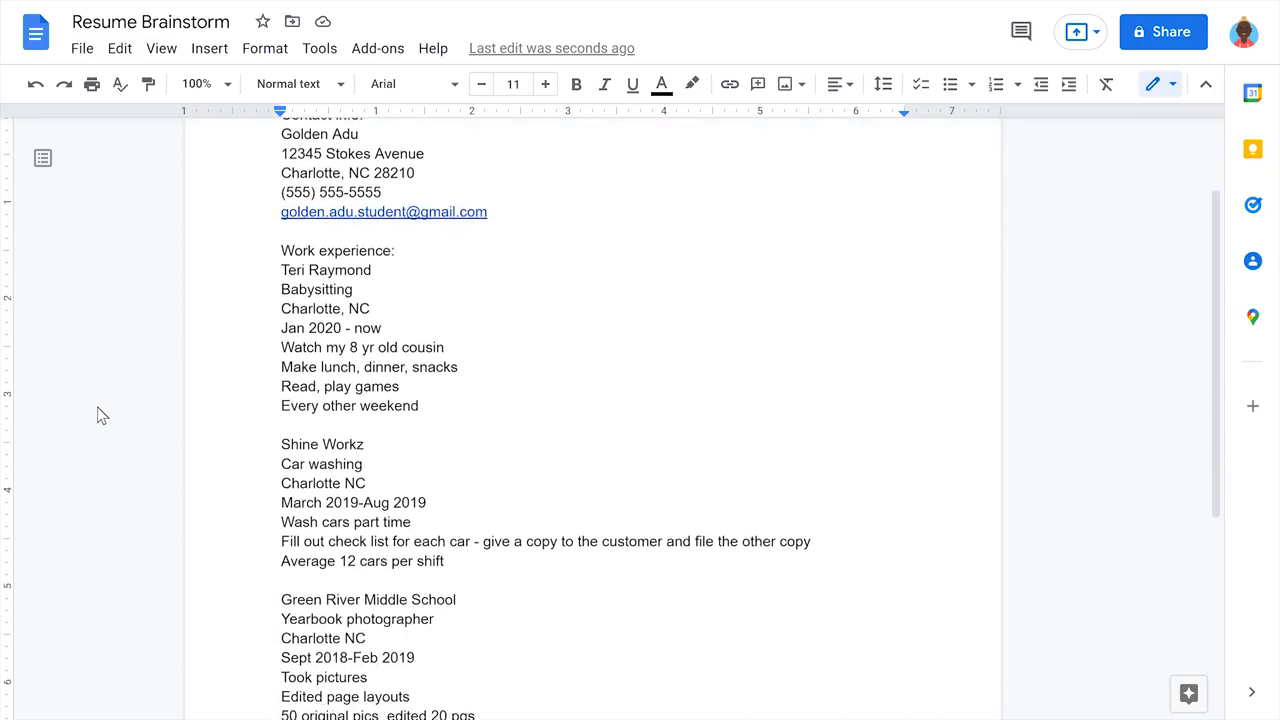
- Scroll through the example brainstorm and sample resume before writing in the blank Resume Brainstorm document
{"action": "scroll", "coordinate": [100, 415], "scroll_direction": "down", "scroll_amount": 1}
{"action": "scroll", "coordinate": [100, 415], "scroll_direction": "down", "scroll_amount": 1}
{"action": "scroll", "coordinate": [100, 415], "scroll_direction": "down", "scroll_amount": 1}
{"action": "scroll", "coordinate": [100, 415], "scroll_direction": "down", "scroll_amount": 1}
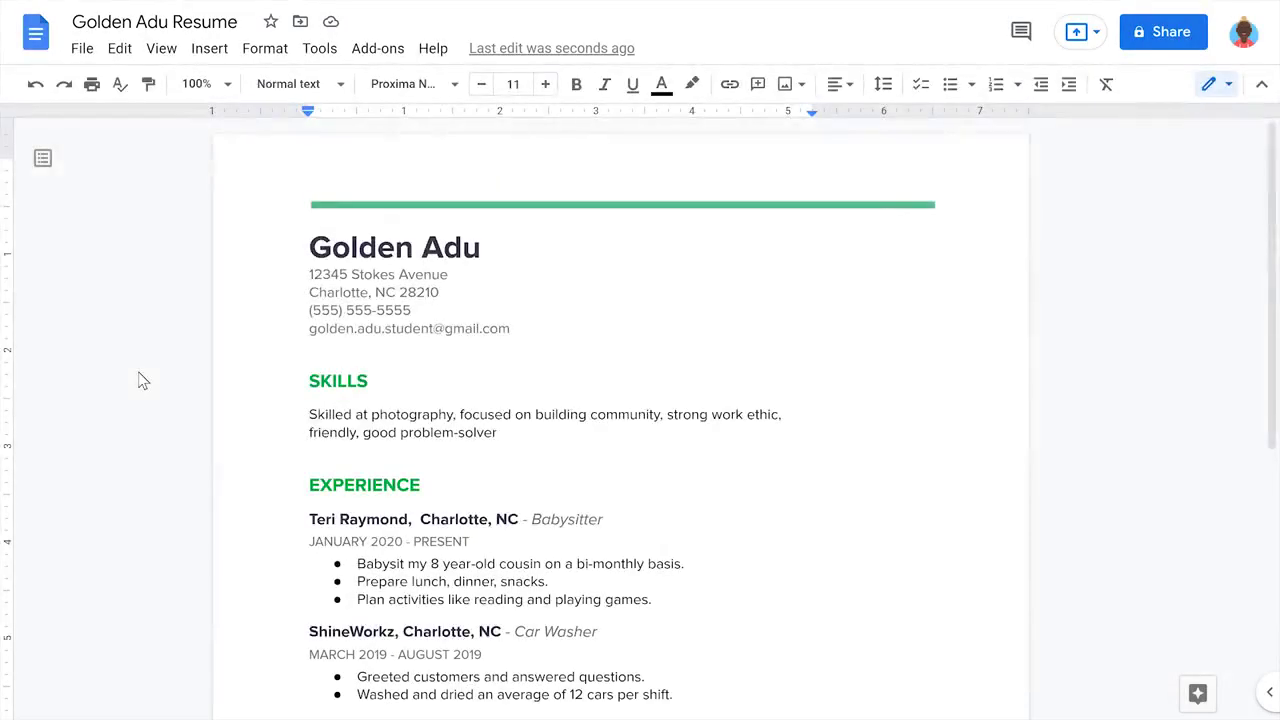
{"action": "scroll", "coordinate": [140, 380], "scroll_direction": "down", "scroll_amount": 1}
{"action": "scroll", "coordinate": [140, 380], "scroll_direction": "down", "scroll_amount": 1}
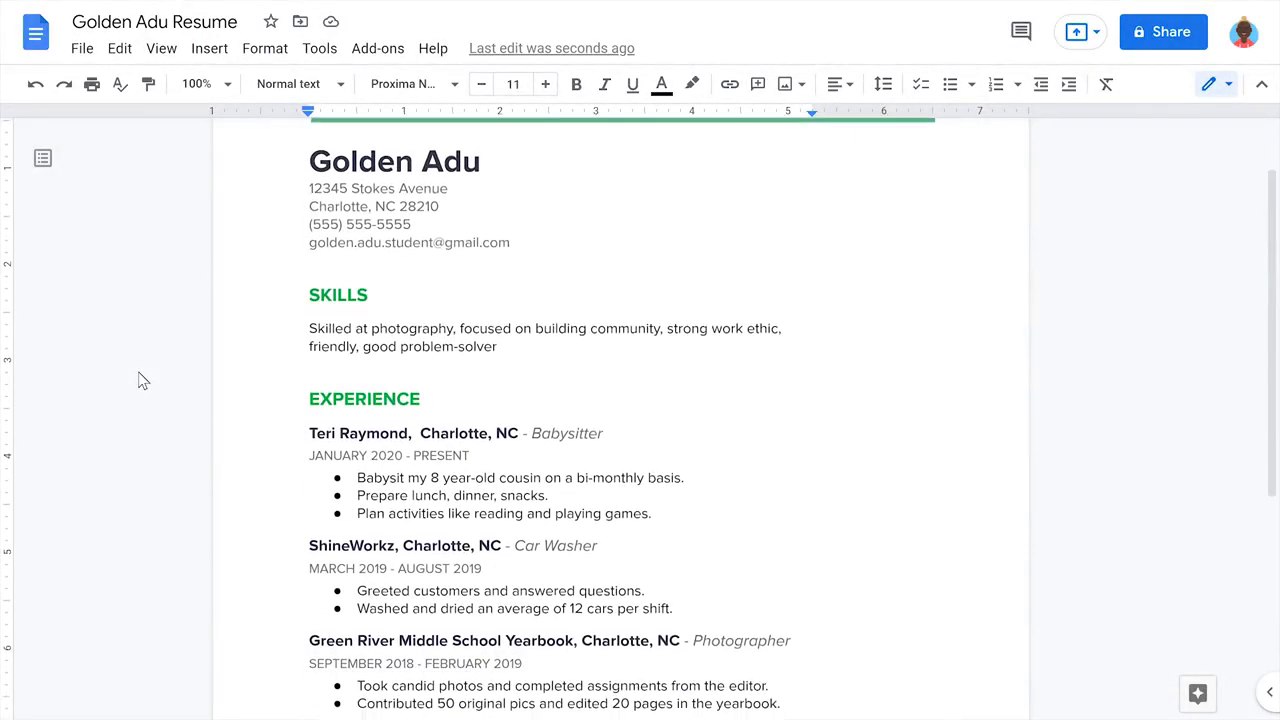
{"action": "scroll", "coordinate": [140, 380], "scroll_direction": "down", "scroll_amount": 1}
{"action": "scroll", "coordinate": [140, 380], "scroll_direction": "down", "scroll_amount": 1}
{"action": "scroll", "coordinate": [140, 380], "scroll_direction": "down", "scroll_amount": 1}
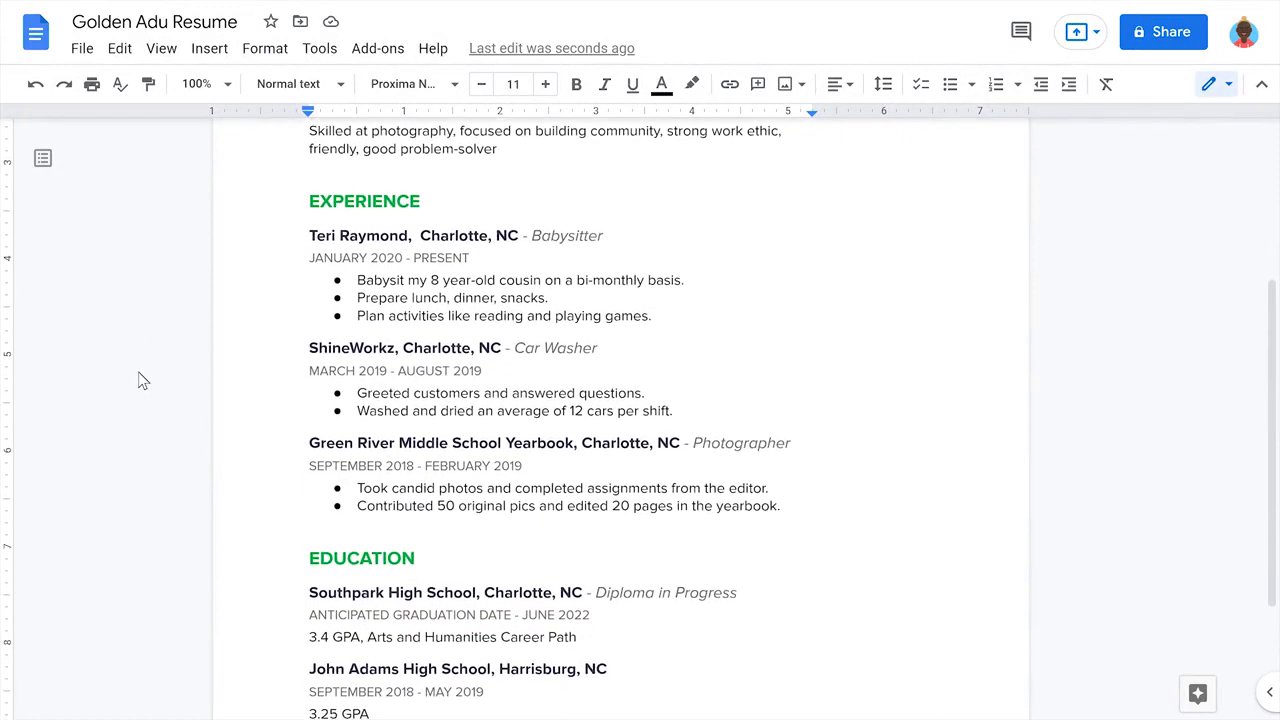
{"action": "scroll", "coordinate": [140, 380], "scroll_direction": "down", "scroll_amount": 1}
{"action": "scroll", "coordinate": [140, 380], "scroll_direction": "down", "scroll_amount": 1}
{"action": "scroll", "coordinate": [140, 380], "scroll_direction": "down", "scroll_amount": 1}
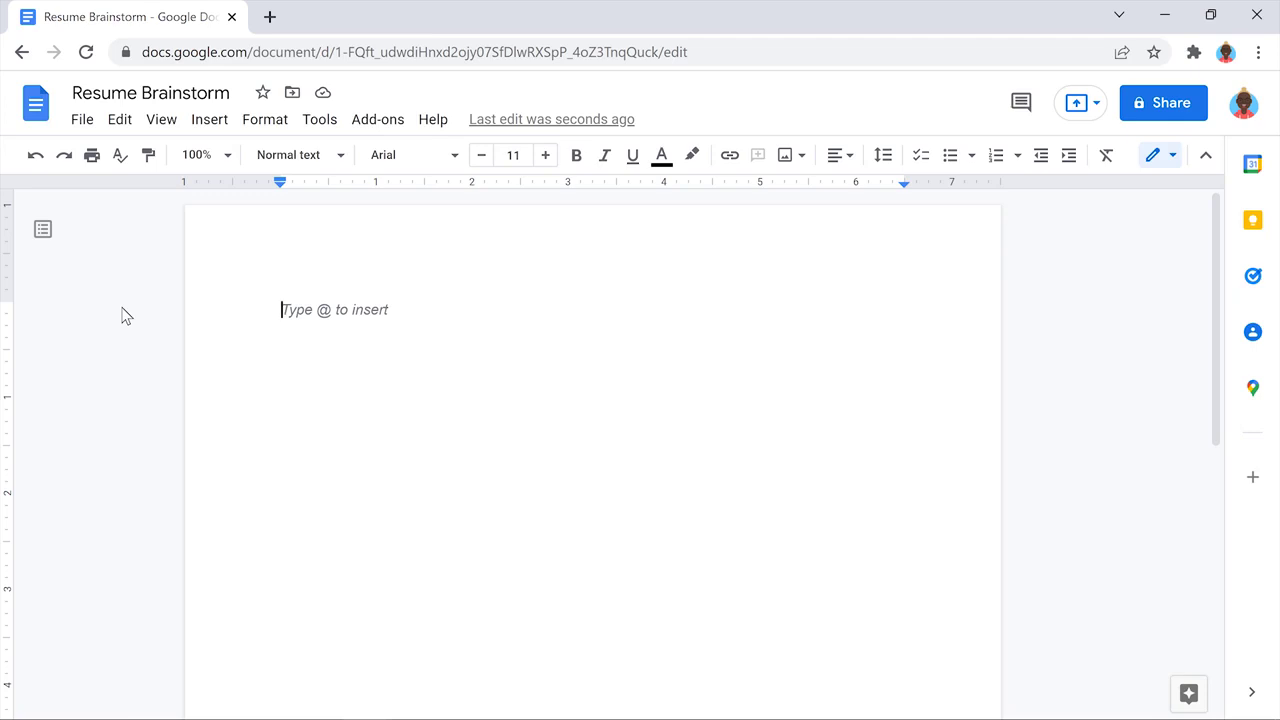
- Write a 'Contact info:' heading, then the student's name, street address, city/zip, phone and e-mail, one per line
{"action": "type", "text": "Contact info:"}
{"action": "key", "text": "Return"}
{"action": "key", "text": "Return"}
{"action": "type", "text": "12345 Stokes Avenue"}
{"action": "key", "text": "Return"}
{"action": "type", "text": "Charlotte"}
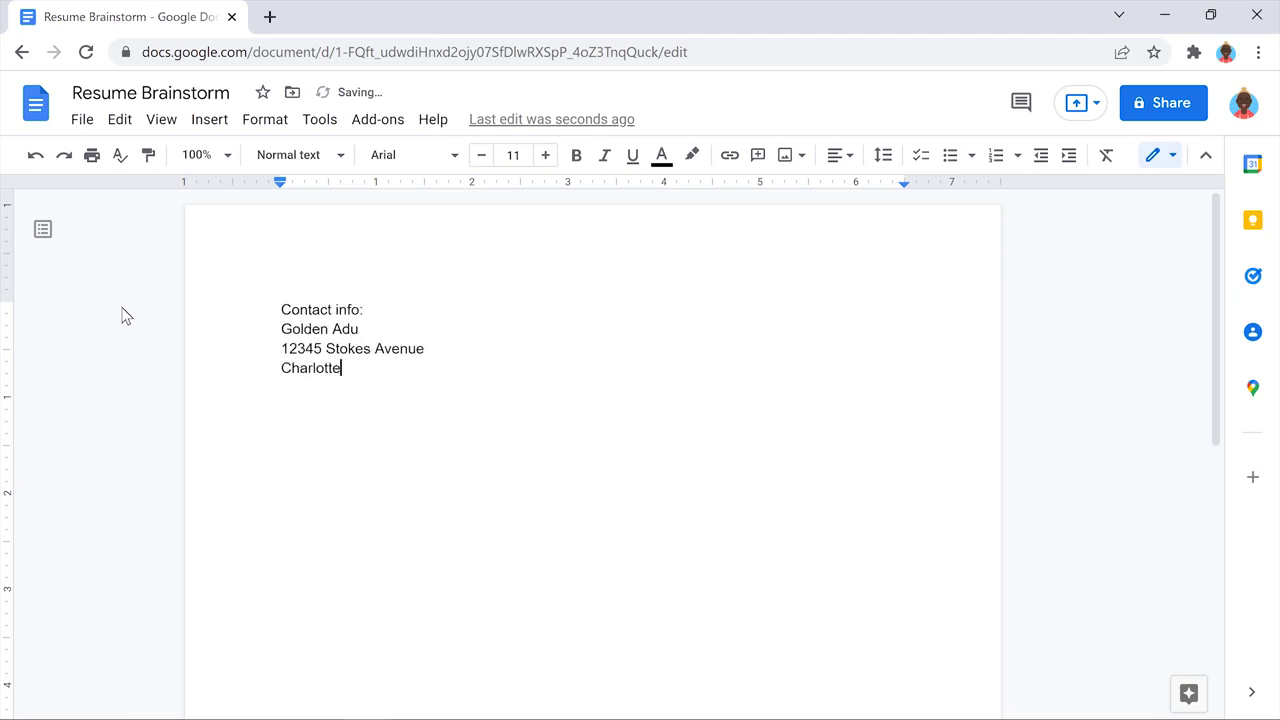
{"action": "type", "text": ", NC 28210"}
{"action": "key", "text": "Return"}
{"action": "type", "text": "(555) 555"}
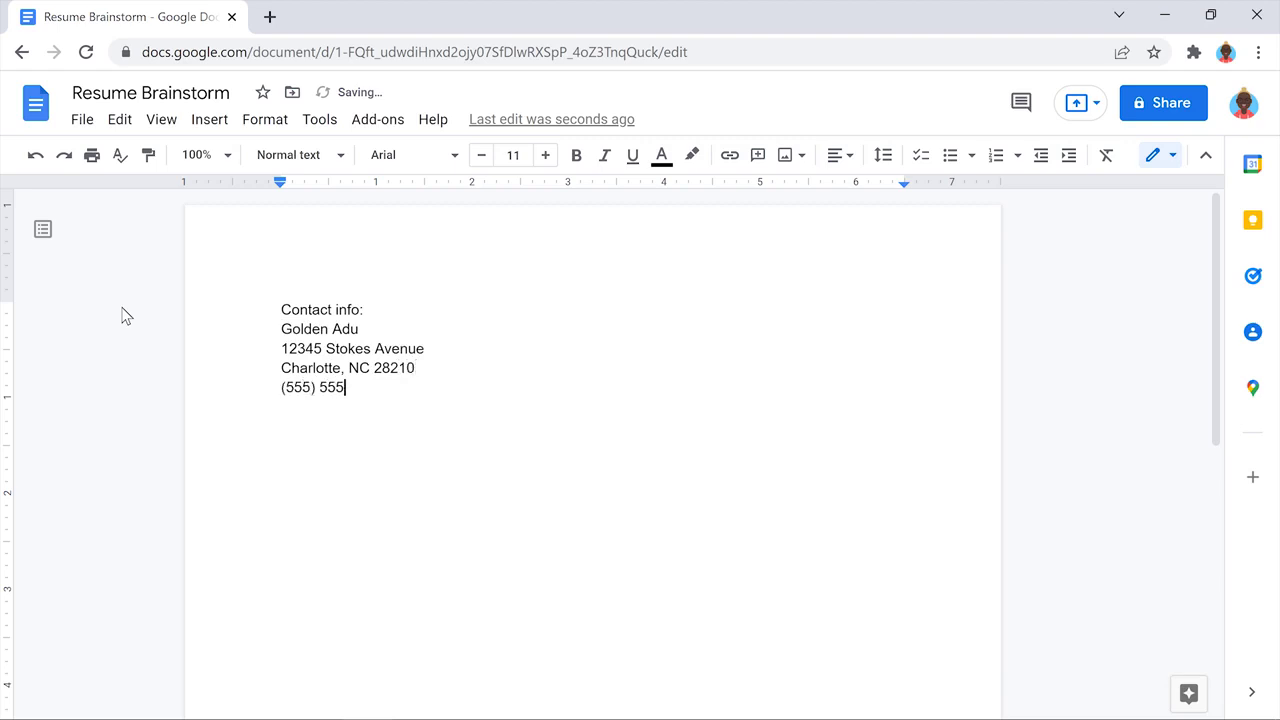
{"action": "type", "text": "-5555"}
{"action": "key", "text": "Return"}
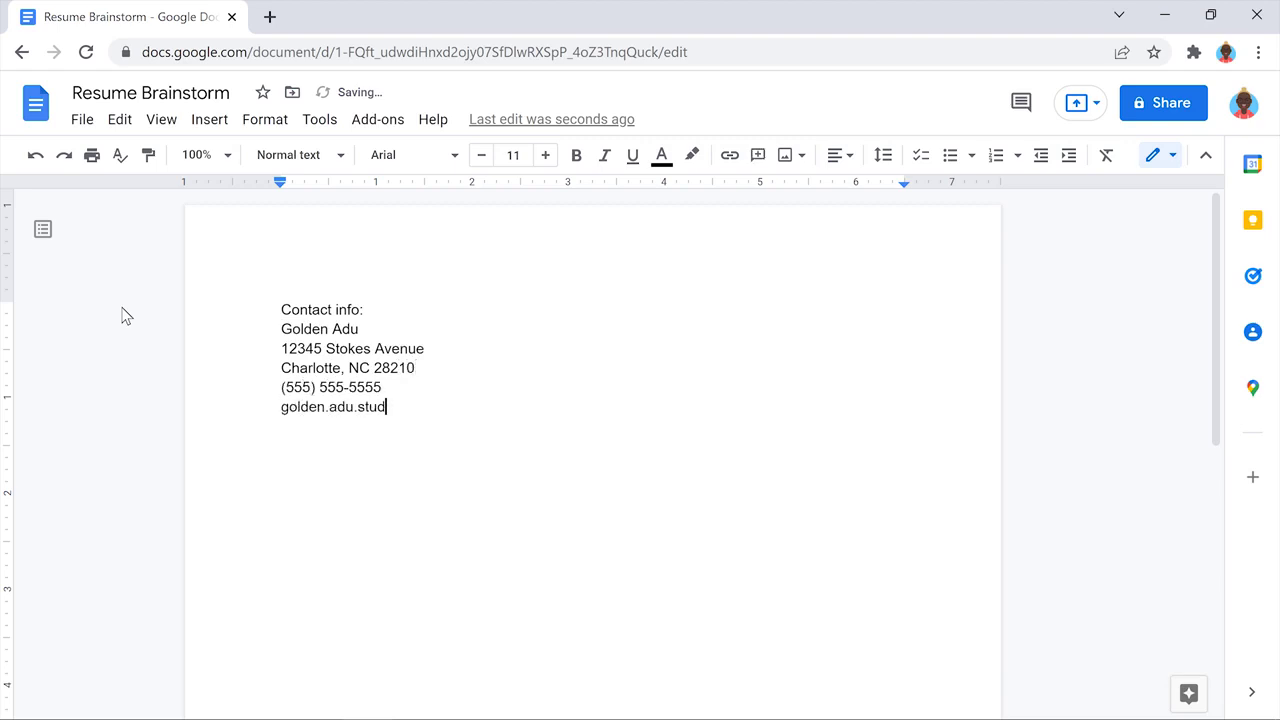
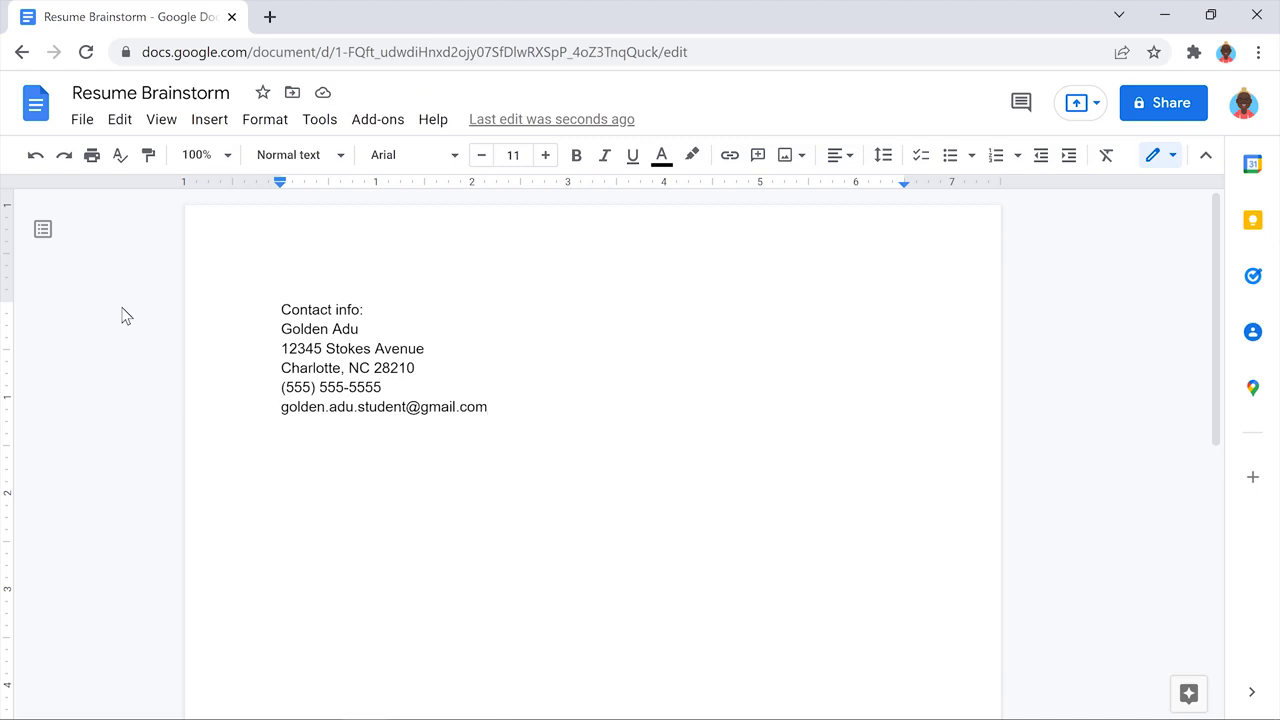
{"action": "key", "text": "Return"}
- Type the 'Work experience:' heading below the contact block
{"action": "type", "text": "Wo"}
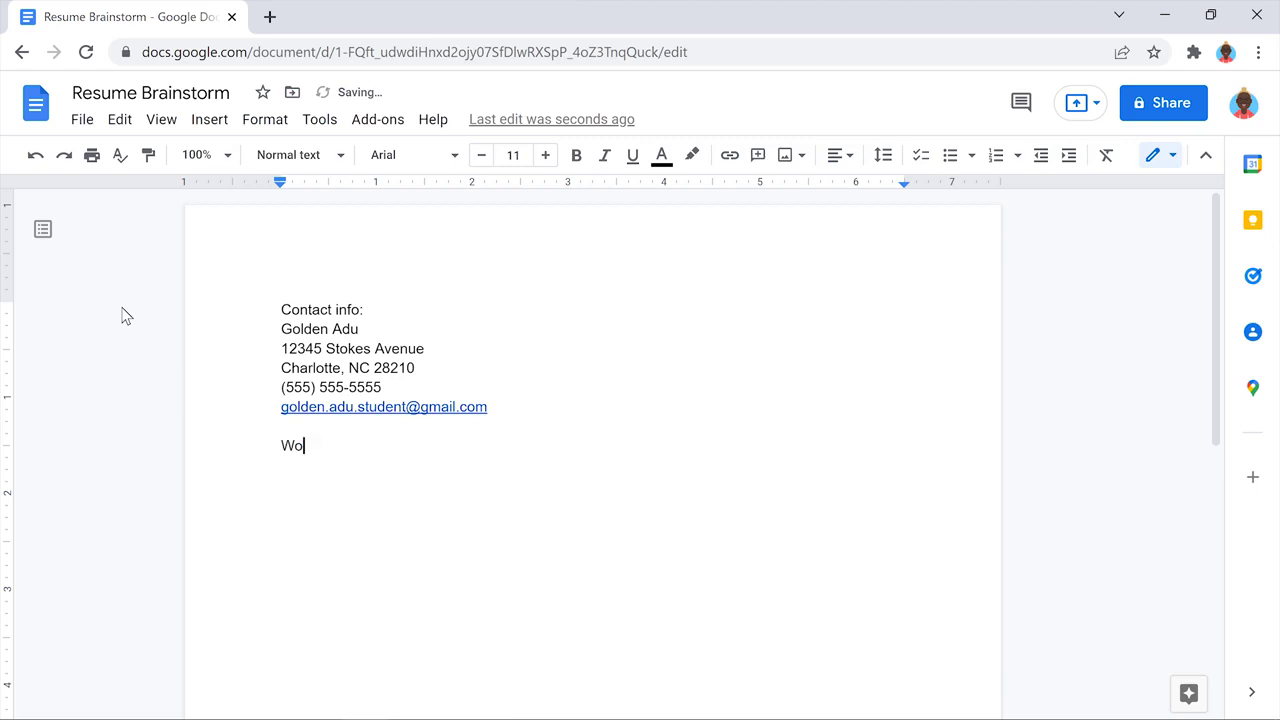
{"action": "type", "text": "rk experience:"}
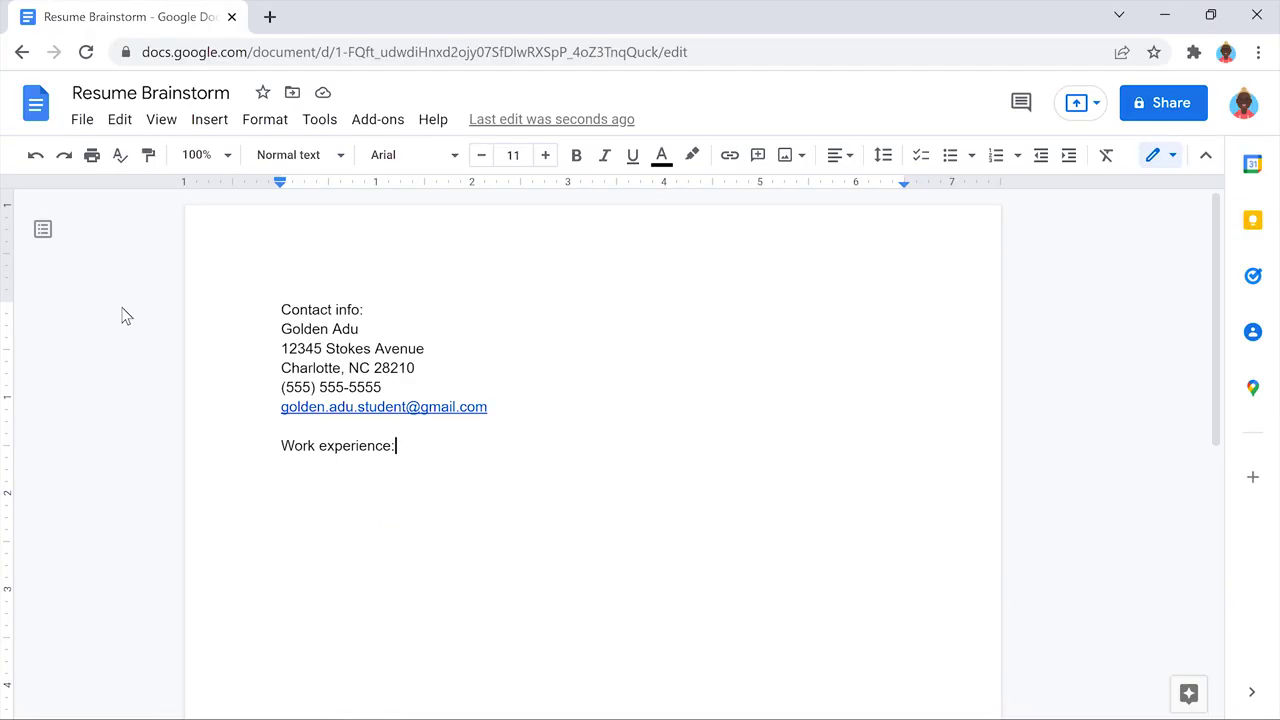
- Enter the first job: the employer's name, 'Babysitting', 'Charlotte, NC' and 'Jan 2020 - now'
{"action": "key", "text": "Return"}
{"action": "key", "text": "Return"}
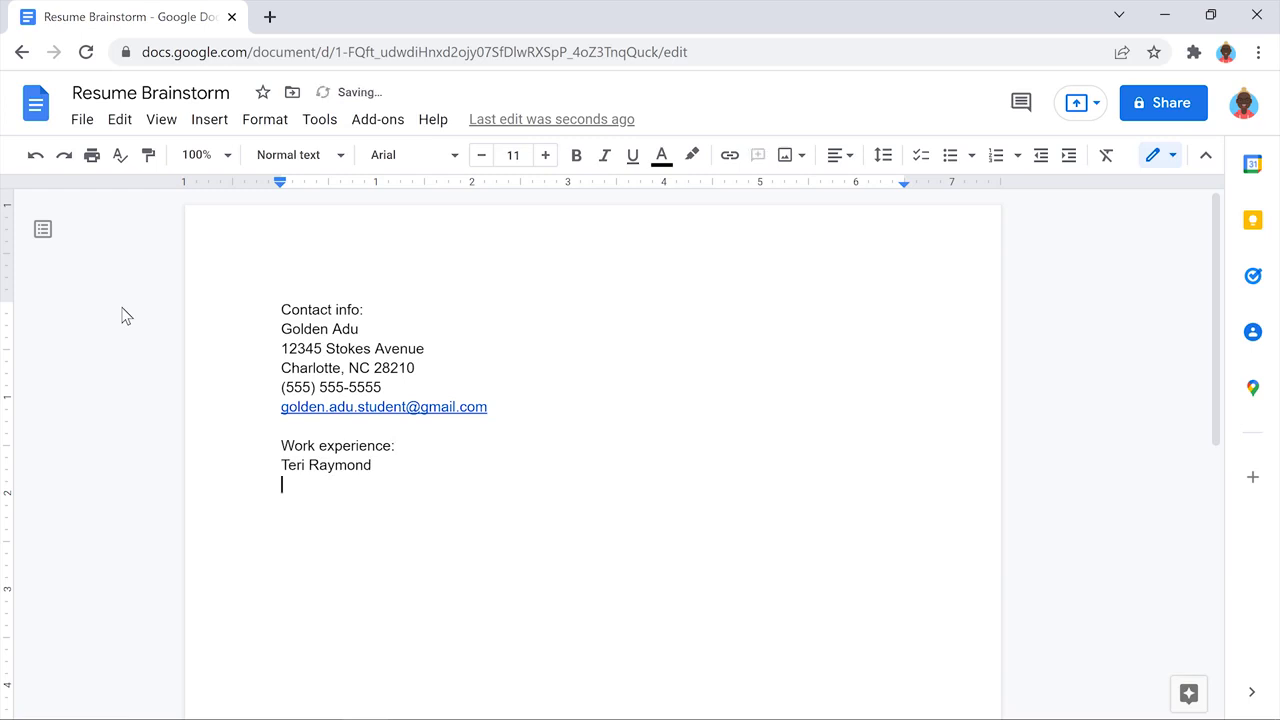
{"action": "type", "text": "Babysitting"}
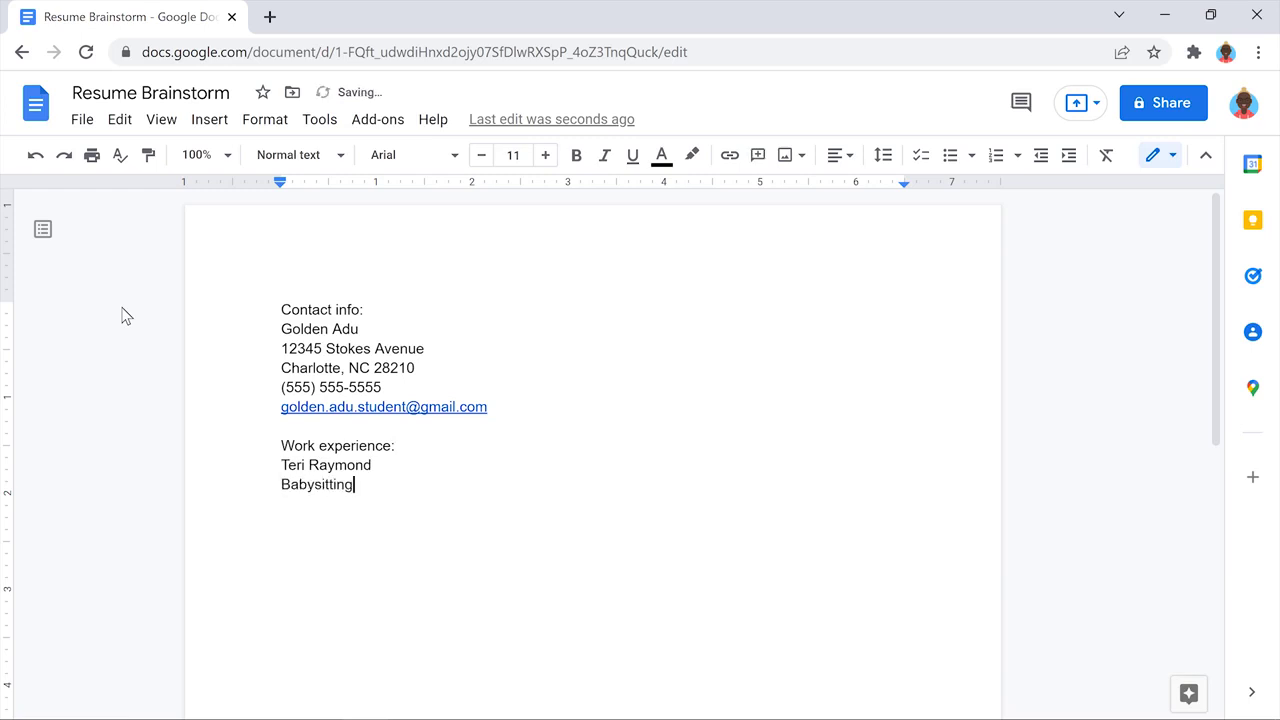
{"action": "key", "text": "Return"}
{"action": "type", "text": "Charlotte, "}
{"action": "type", "text": "NC"}
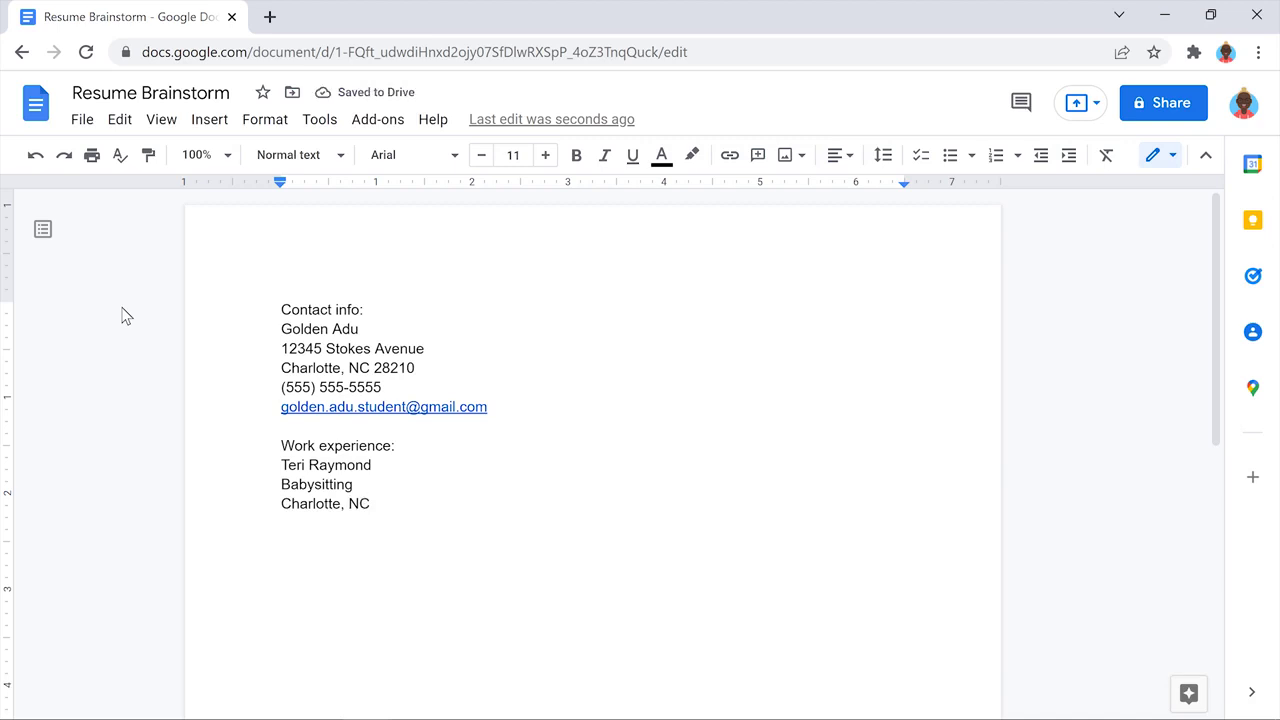
{"action": "key", "text": "Return"}
{"action": "type", "text": "Jan 2020 - no"}
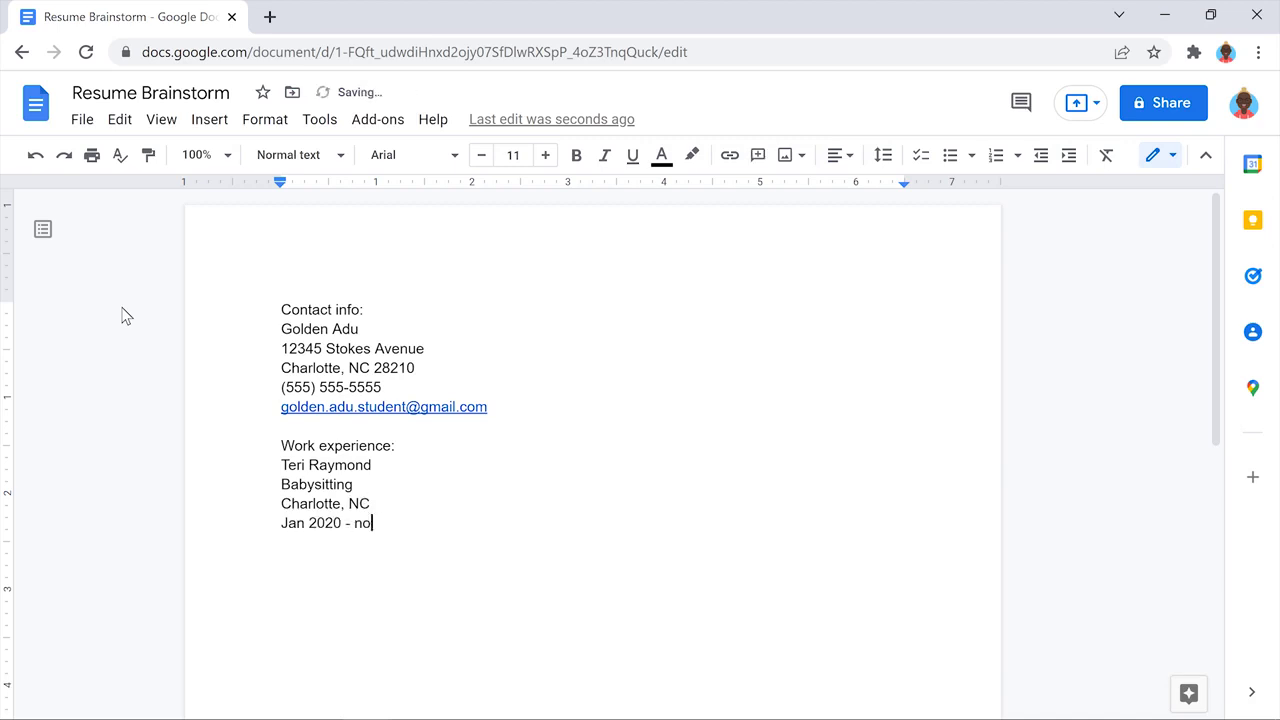
{"action": "type", "text": "w"}
- List the babysitting duties: 'Watch my 8 yr old cousin', 'Make lunch, dinner, snacks', 'Read, play games', 'Every other weekend'
{"action": "key", "text": "Return"}
{"action": "type", "text": "Watch my 8 yr old cousin"}
{"action": "key", "text": "Return"}
{"action": "type", "text": "Make lunch, dinner, snacks"}
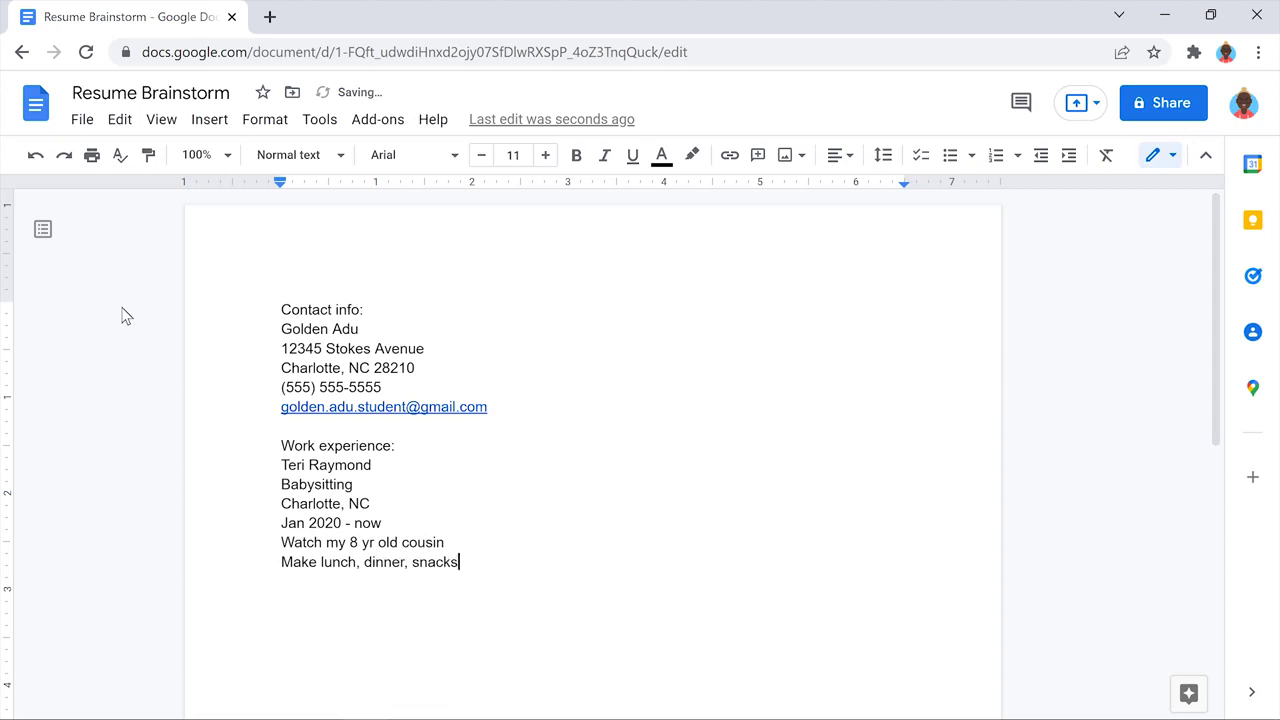
{"action": "key", "text": "Return"}
{"action": "type", "text": "Read, play games"}
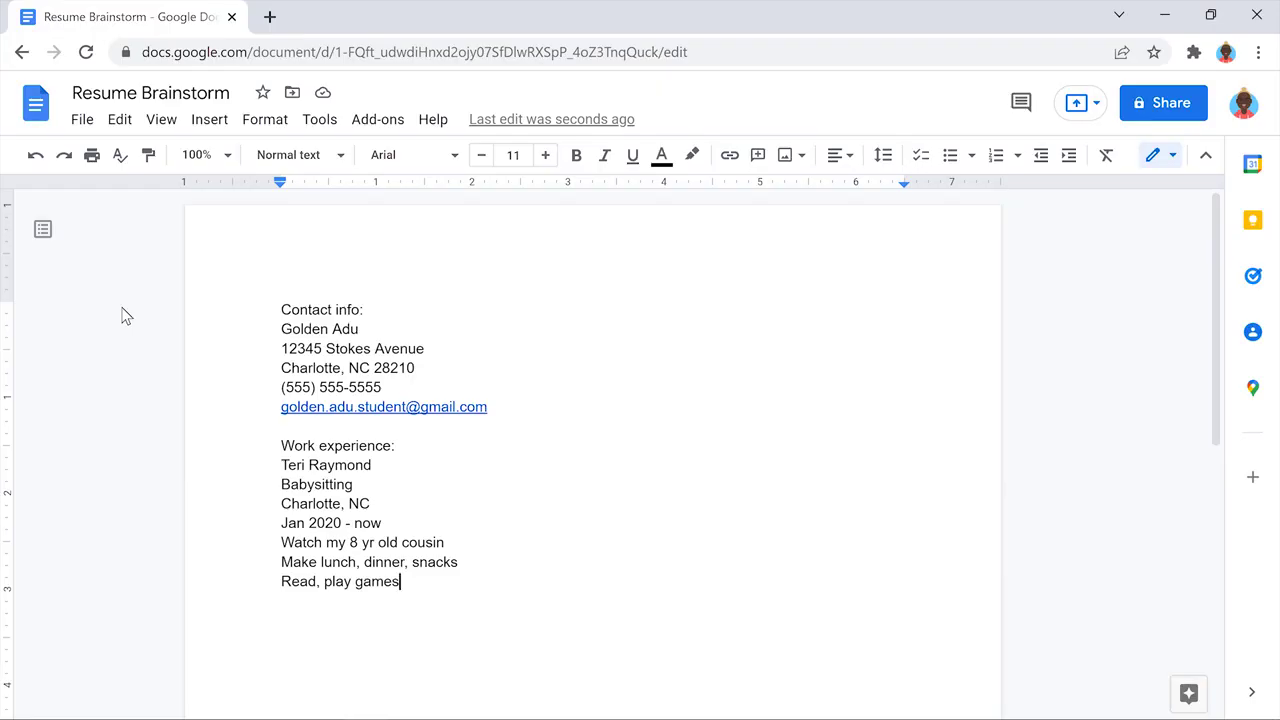
{"action": "key", "text": "Return"}
{"action": "type", "text": "Eve"}
{"action": "type", "text": "ry other weekend"}
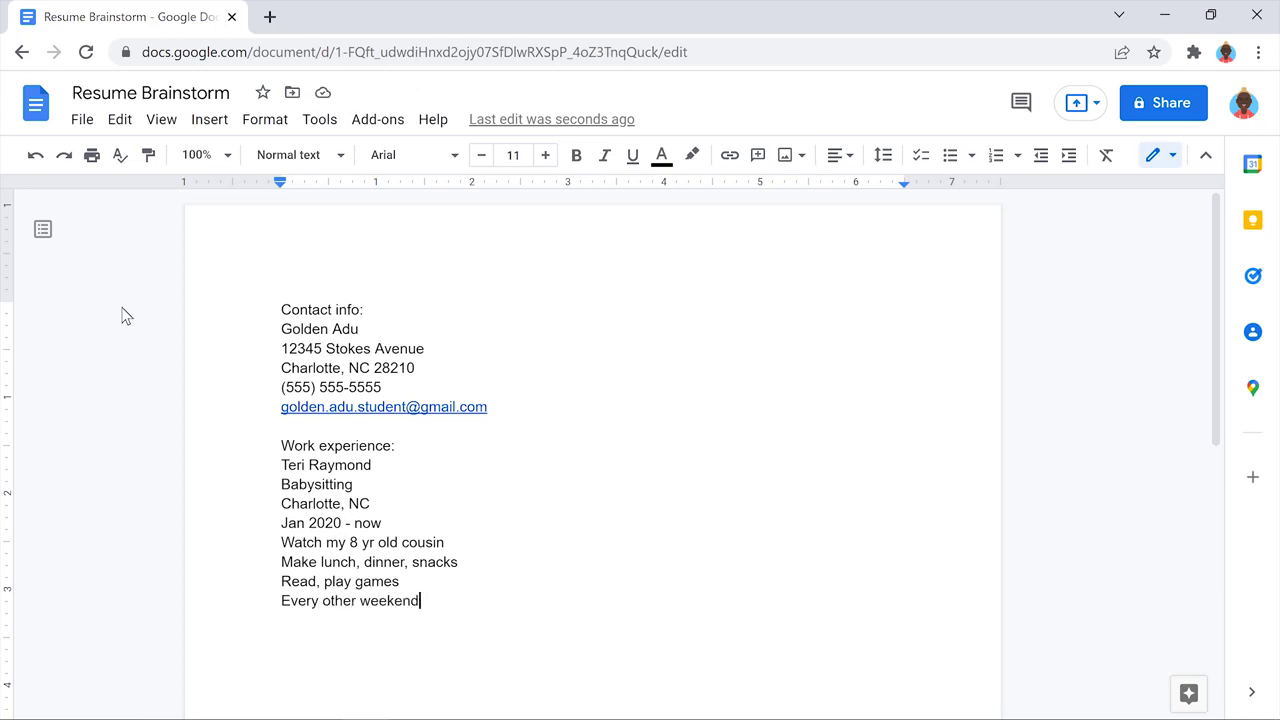
{"action": "scroll", "coordinate": [126, 316], "scroll_direction": "down", "scroll_amount": 1}
- Add a second job: 'Shine Workz', 'Car washing', 'Charlotte NC', 'March 2019-Aug 2019'
{"action": "scroll", "coordinate": [126, 316], "scroll_direction": "down", "scroll_amount": 1}
{"action": "scroll", "coordinate": [126, 316], "scroll_direction": "down", "scroll_amount": 1}
{"action": "scroll", "coordinate": [126, 316], "scroll_direction": "down", "scroll_amount": 1}
{"action": "scroll", "coordinate": [126, 316], "scroll_direction": "down", "scroll_amount": 1}
{"action": "scroll", "coordinate": [126, 316], "scroll_direction": "down", "scroll_amount": 1}
{"action": "key", "text": "Return"}
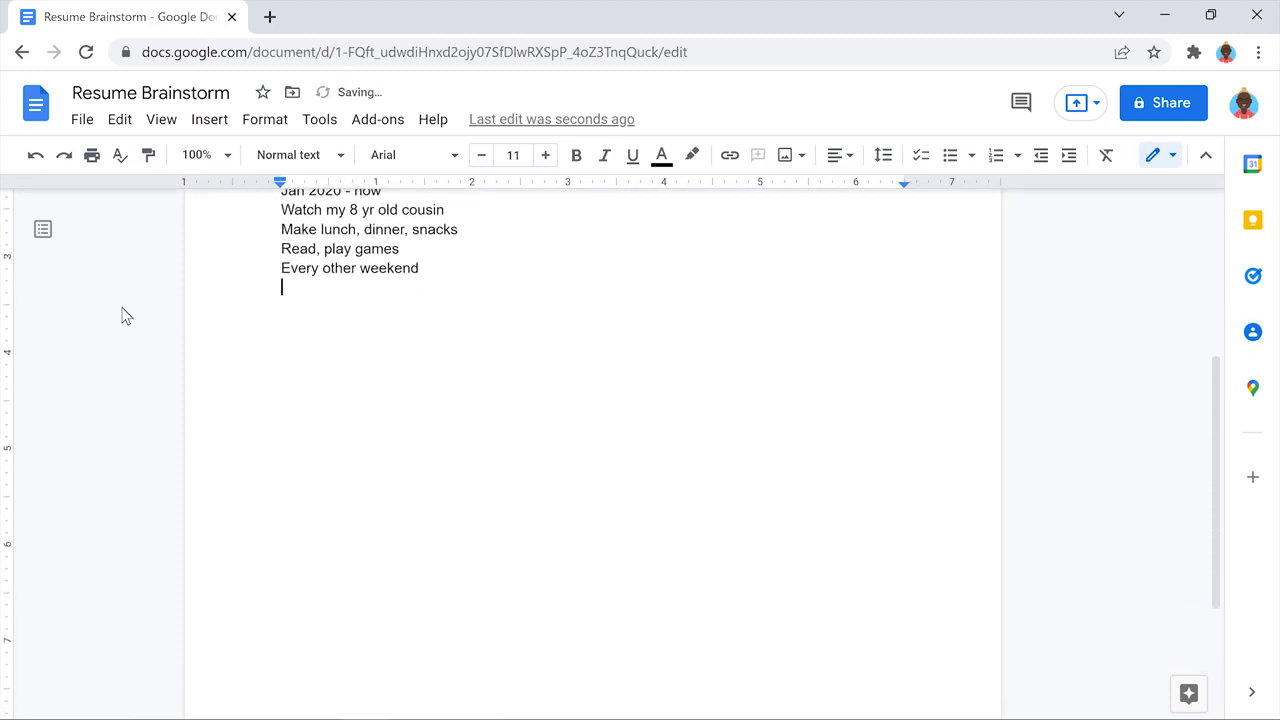
{"action": "type", "text": "Shine Workz"}
{"action": "key", "text": "Return"}
{"action": "type", "text": "Car washing"}
{"action": "key", "text": "Return"}
{"action": "type", "text": "Charlotte NC"}
{"action": "key", "text": "Return"}
{"action": "type", "text": "March"}
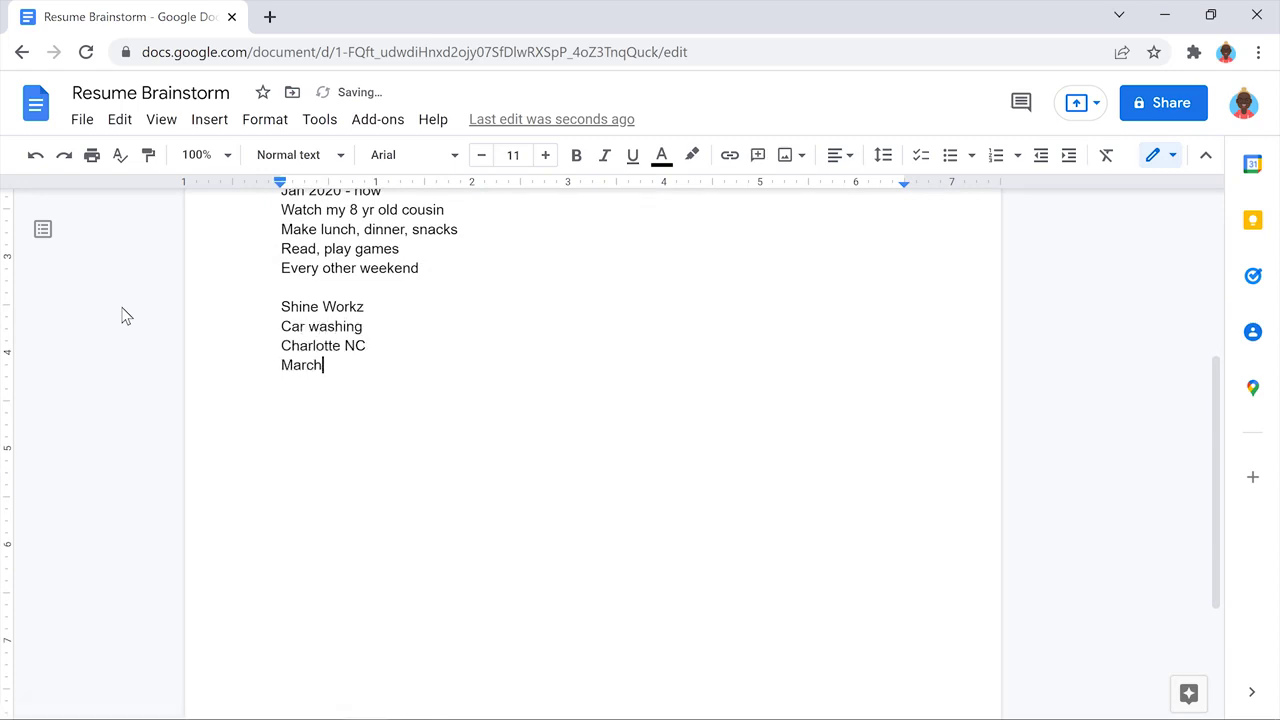
{"action": "type", "text": " 2019-Aug 2019"}
- List the car-washing duties 'Wash cars part time' and a 'Fill out check l…' line
{"action": "key", "text": "Return"}
{"action": "type", "text": "Wash cars pa"}
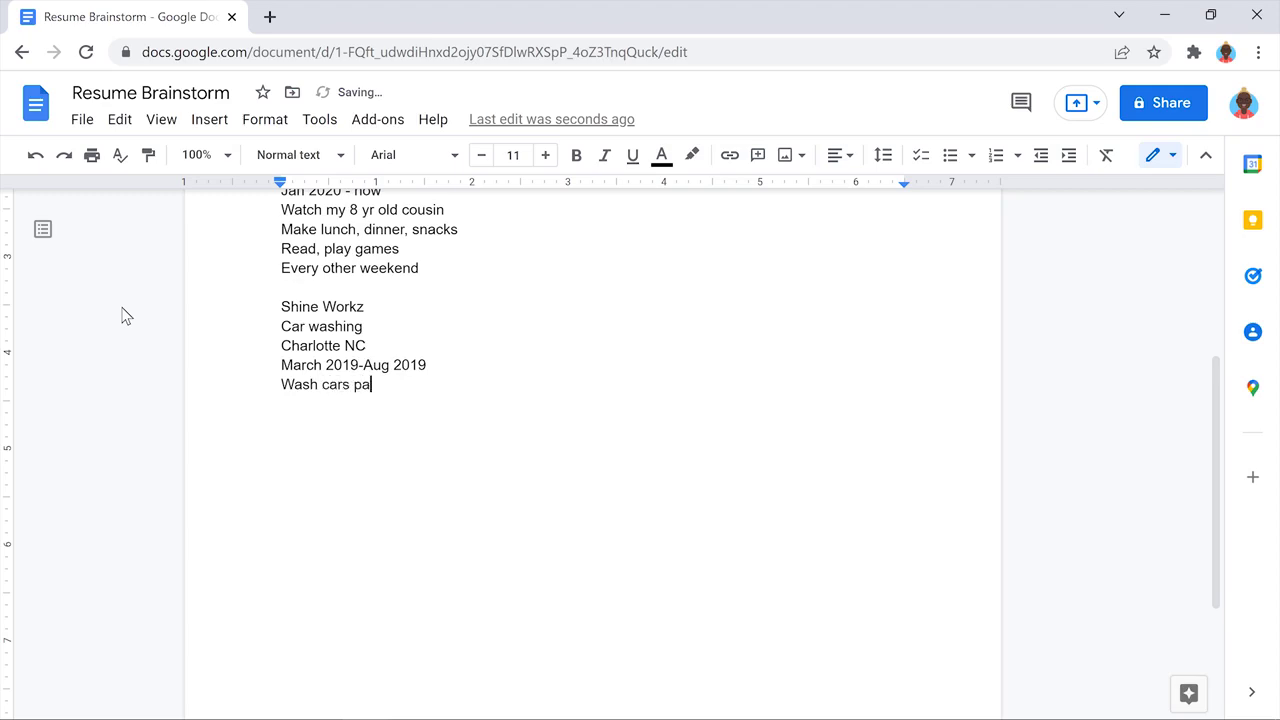
{"action": "type", "text": "rt time"}
{"action": "key", "text": "Return"}
{"action": "type", "text": "Fill out ch"}
{"action": "type", "text": "eck list for each car - give a copy to the customer and file the other copy"}
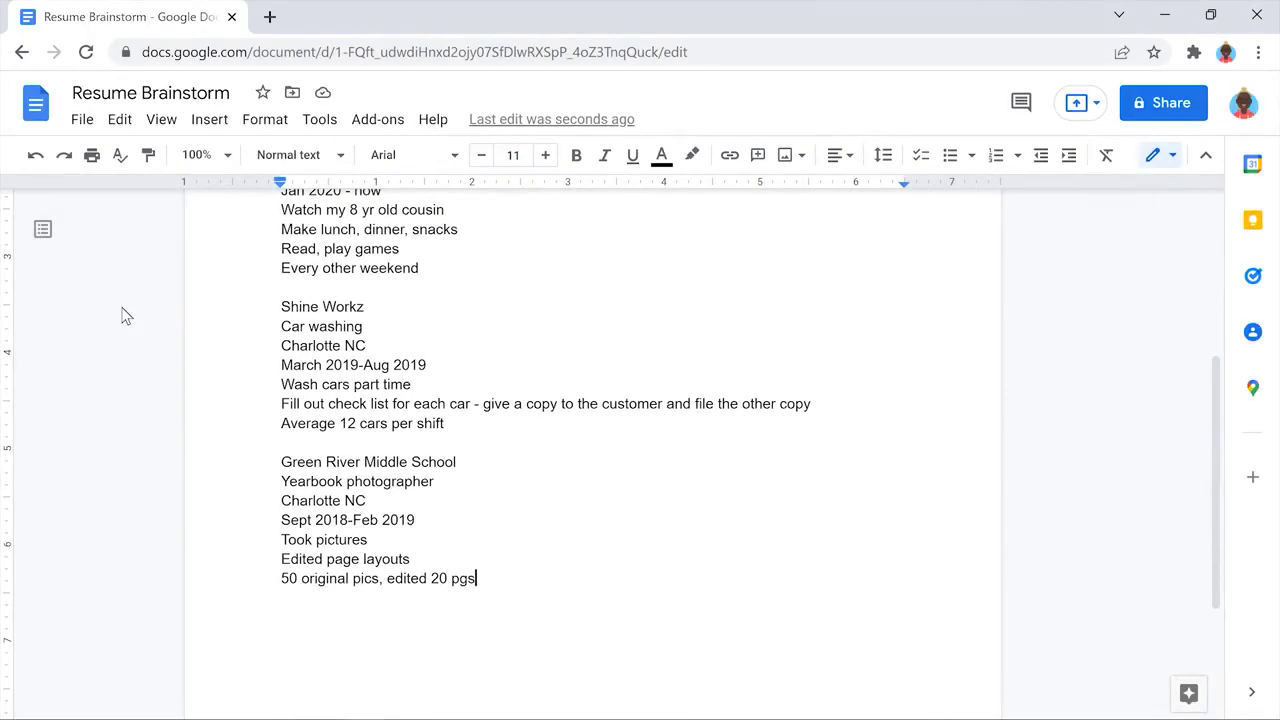
{"action": "scroll", "coordinate": [125, 316], "scroll_direction": "down", "scroll_amount": 1}
{"action": "scroll", "coordinate": [125, 316], "scroll_direction": "down", "scroll_amount": 2}
{"action": "scroll", "coordinate": [125, 316], "scroll_direction": "down", "scroll_amount": 1}
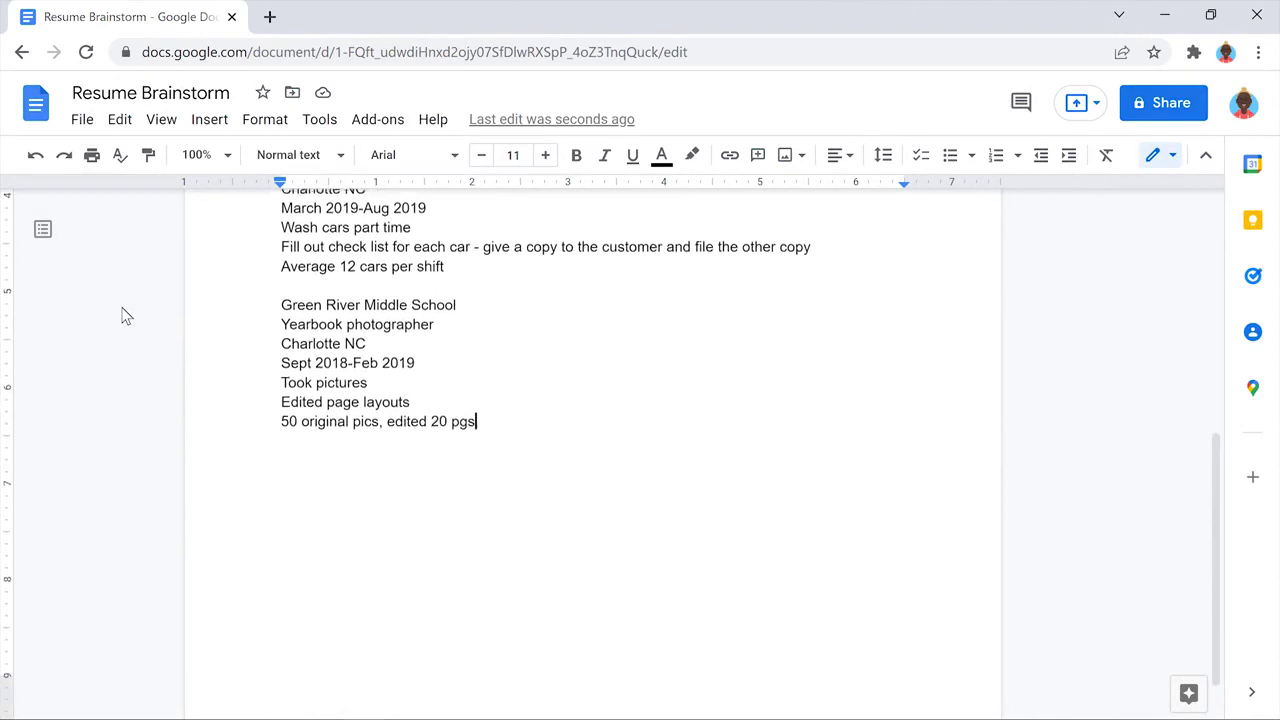
{"action": "scroll", "coordinate": [125, 316], "scroll_direction": "down", "scroll_amount": 1}
- Start an 'Education:' section with 'Southpark HS', 'Charlotte NC' and start date 'August 2018'
{"action": "key", "text": "Return"}
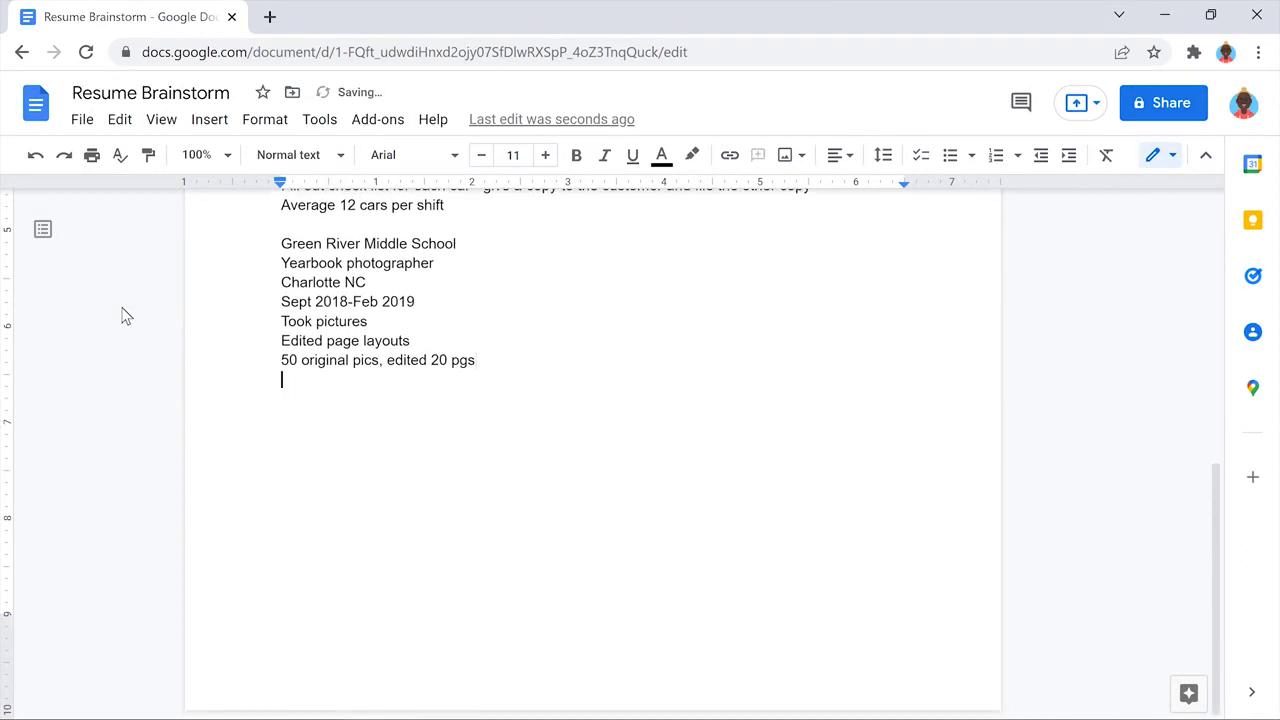
{"action": "key", "text": "Return"}
{"action": "type", "text": "Educatio"}
{"action": "type", "text": "n:"}
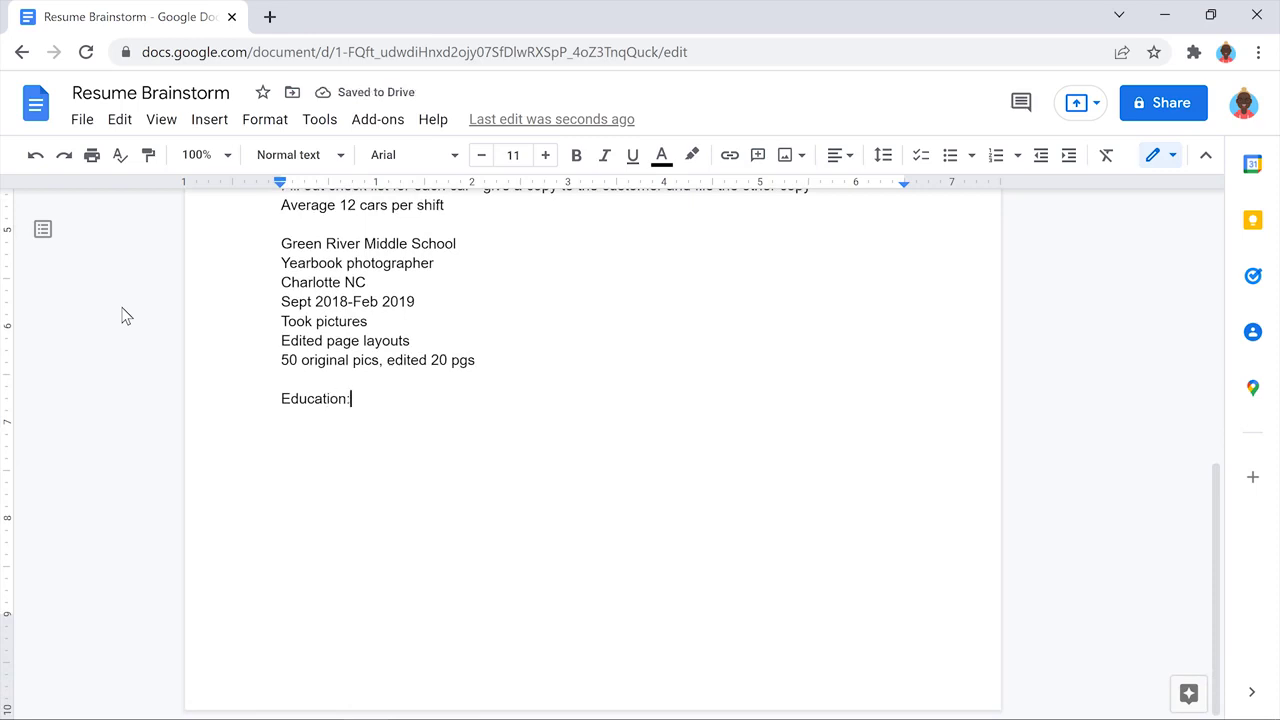
{"action": "key", "text": "Return"}
{"action": "type", "text": "Southpark HS"}
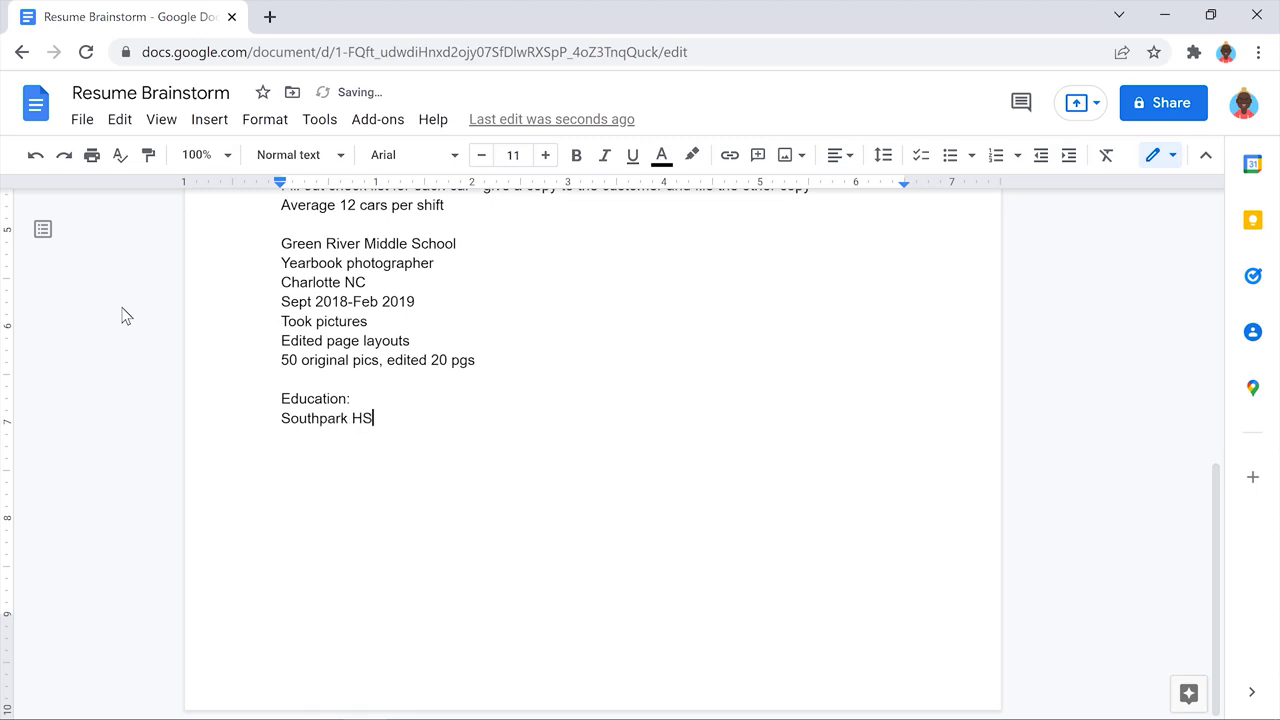
{"action": "key", "text": "Return"}
{"action": "type", "text": "Charlotte NC"}
{"action": "key", "text": "Return"}
{"action": "type", "text": "August 2018"}
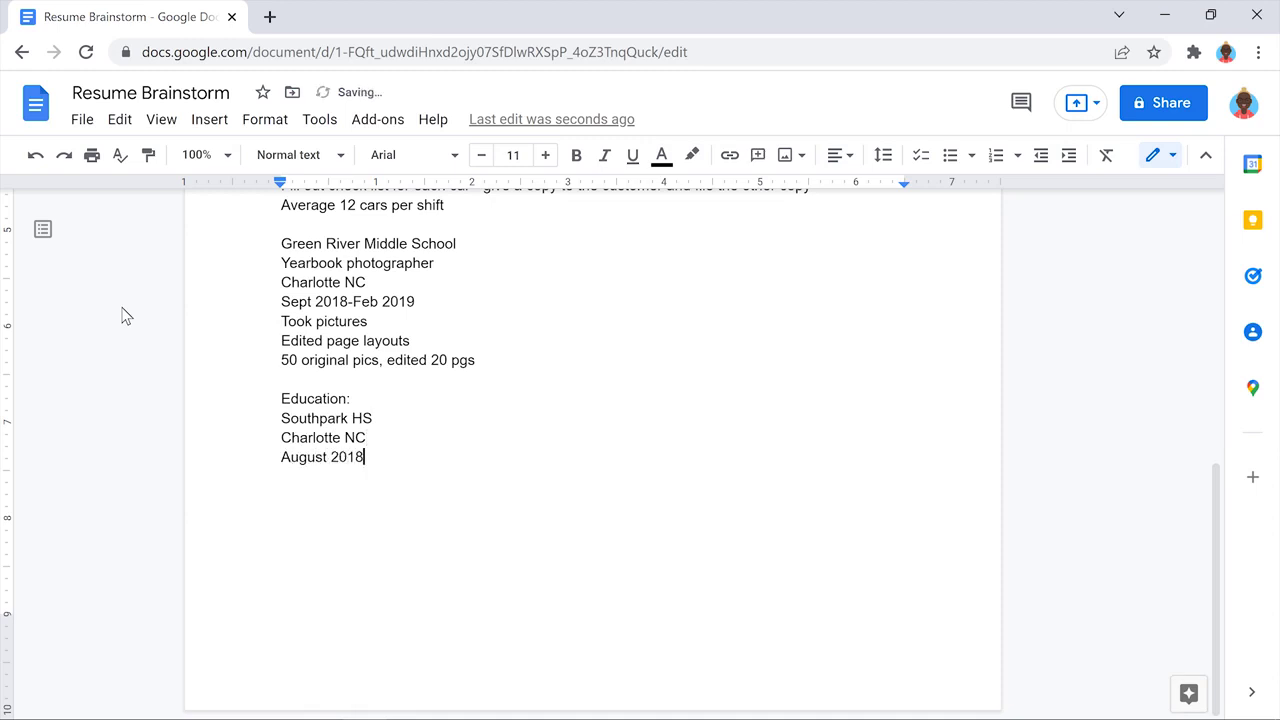
- Add Southpark details: 'Graduating June 2022', '3.4 gpa', 'Arts and Humanities career path'
{"action": "key", "text": "Return"}
{"action": "type", "text": "Graduating June 2022"}
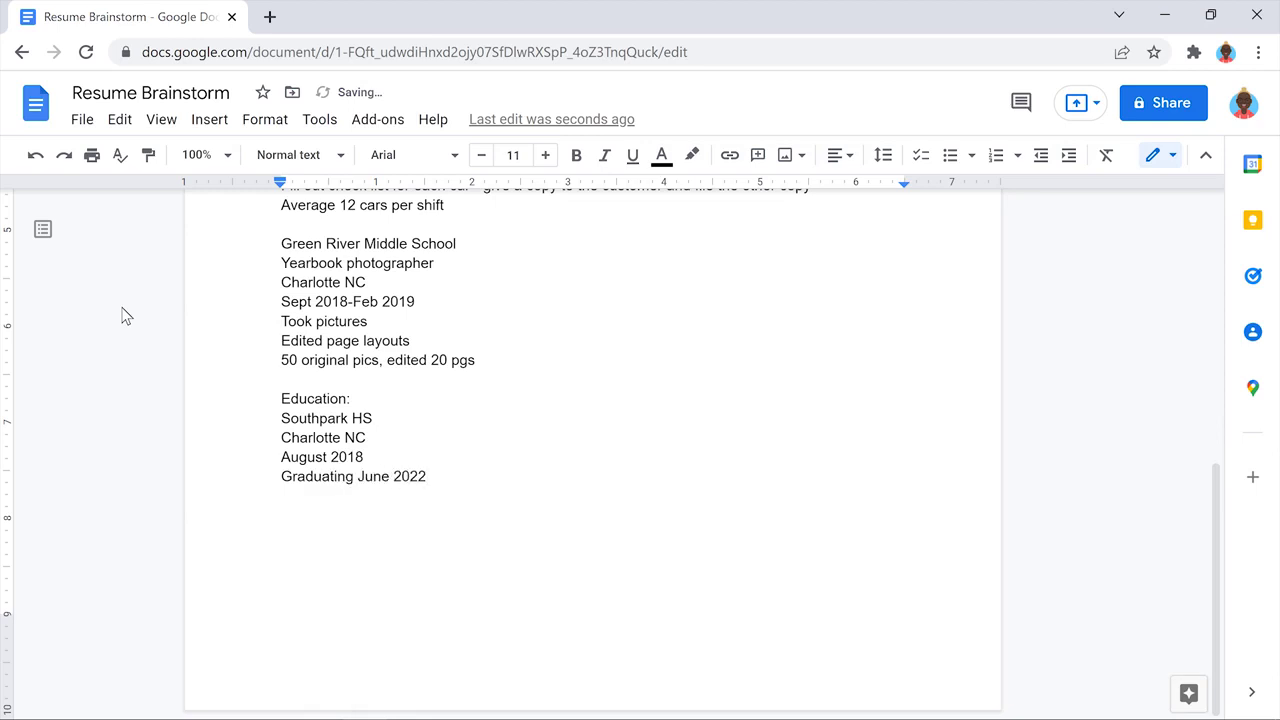
{"action": "key", "text": "Return"}
{"action": "type", "text": "3.4"}
{"action": "type", "text": " gpa"}
{"action": "key", "text": "Return"}
{"action": "type", "text": "Arts a"}
{"action": "type", "text": "nd Humanities career pat"}
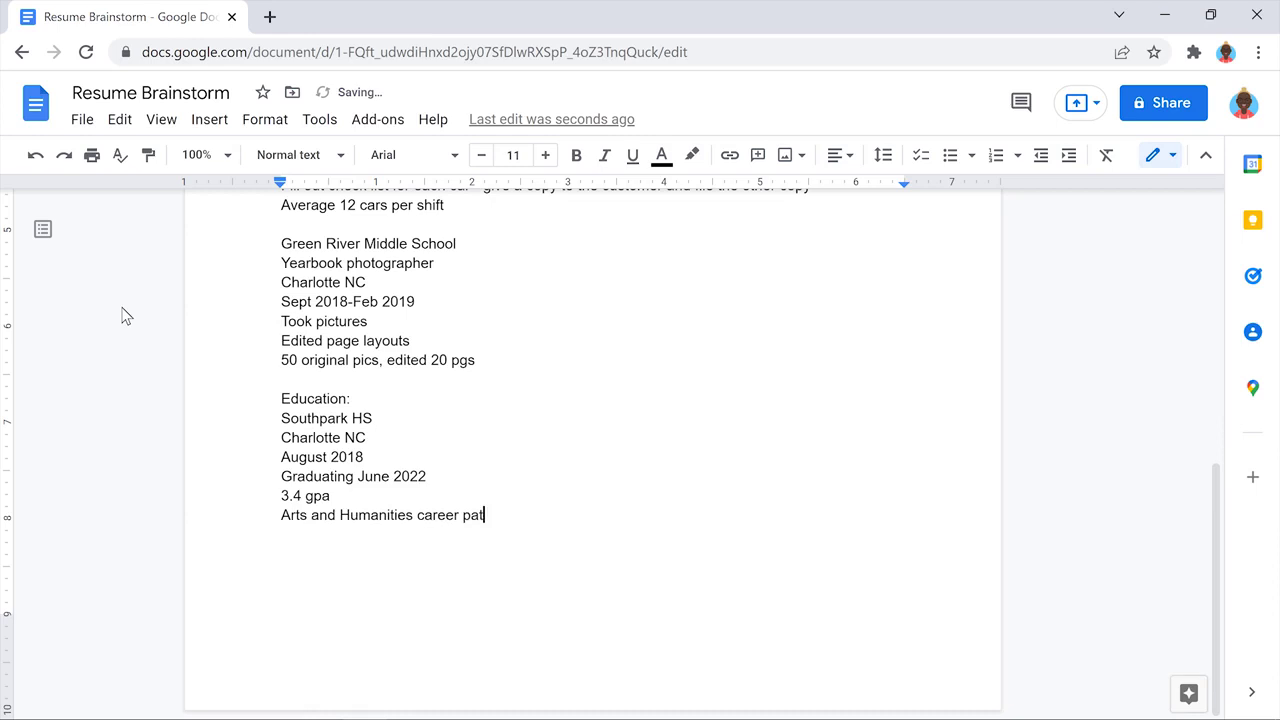
{"action": "type", "text": "h"}
- Add the second school: 'John Adams HS', 'Harrisburg, NC', 'September 2018-May 2019', '3.25 GPA'
{"action": "key", "text": "Return"}
{"action": "type", "text": "John "}
{"action": "type", "text": "Adams HS"}
{"action": "key", "text": "Return"}
{"action": "type", "text": "Harrisburg,"}
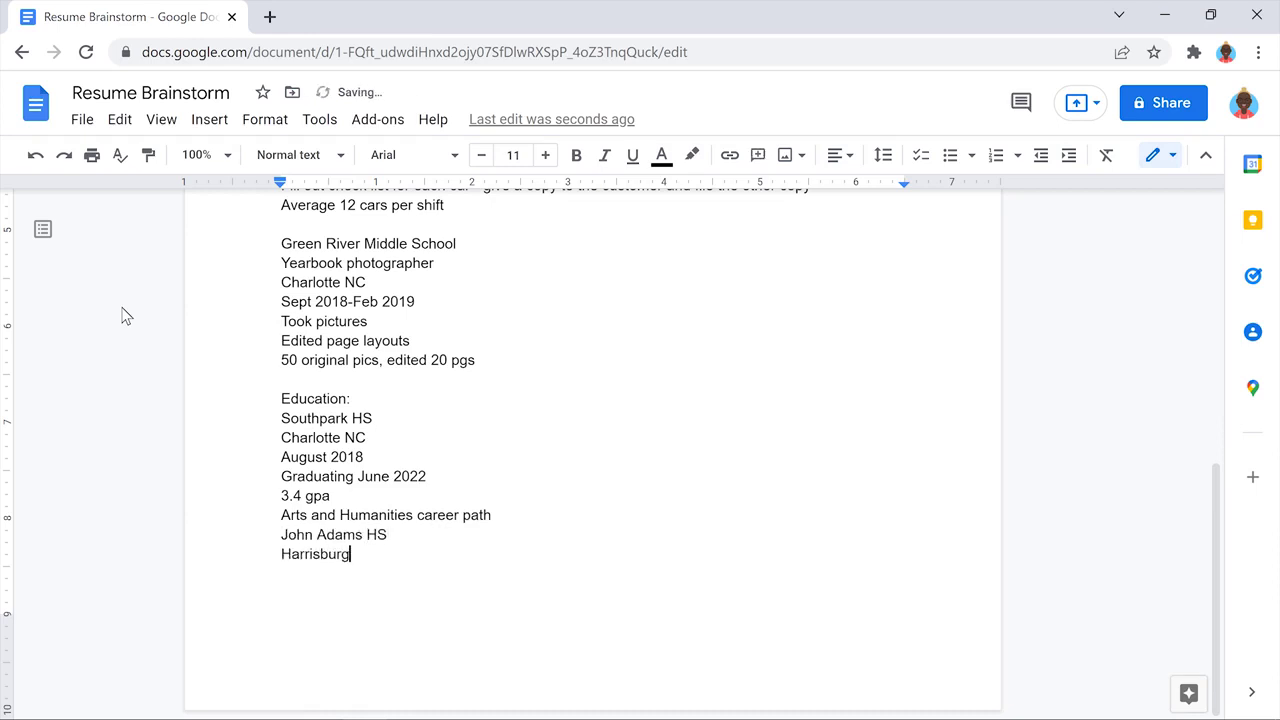
{"action": "type", "text": " NC"}
{"action": "key", "text": "Return"}
{"action": "type", "text": "September 2018"}
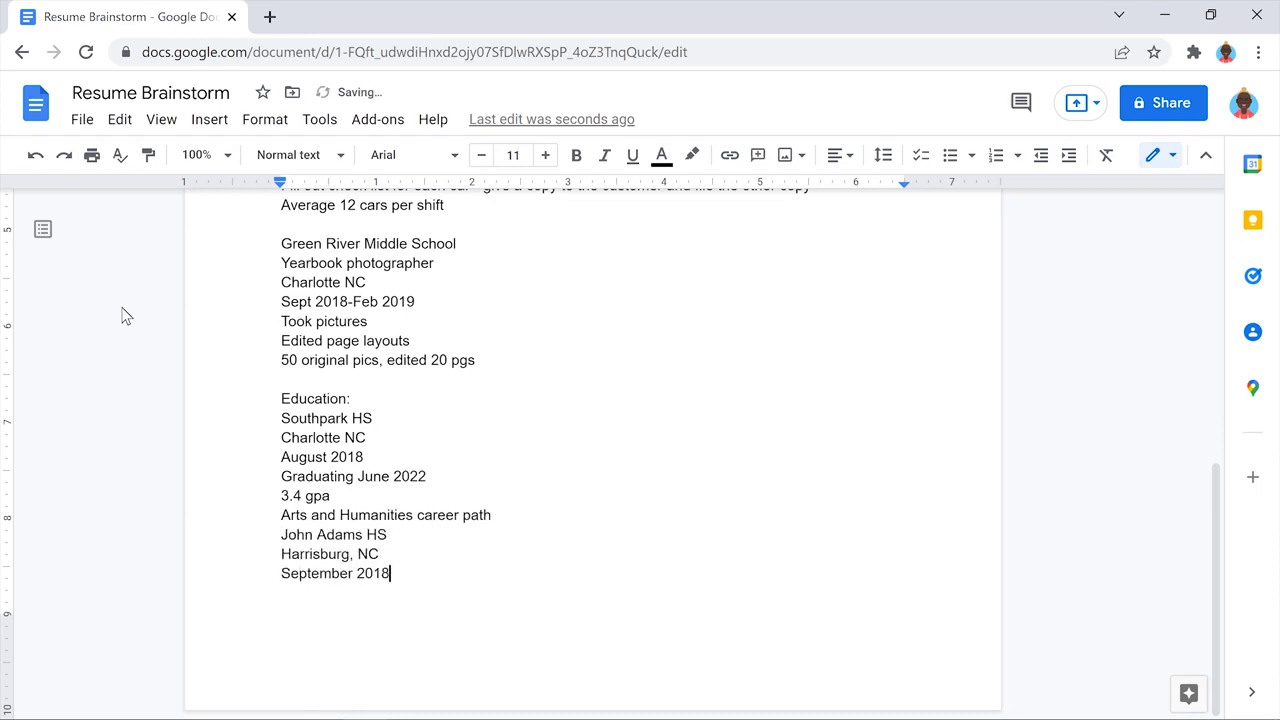
{"action": "type", "text": "-May 2019"}
{"action": "key", "text": "Return"}
{"action": "type", "text": "3.25 GPA"}
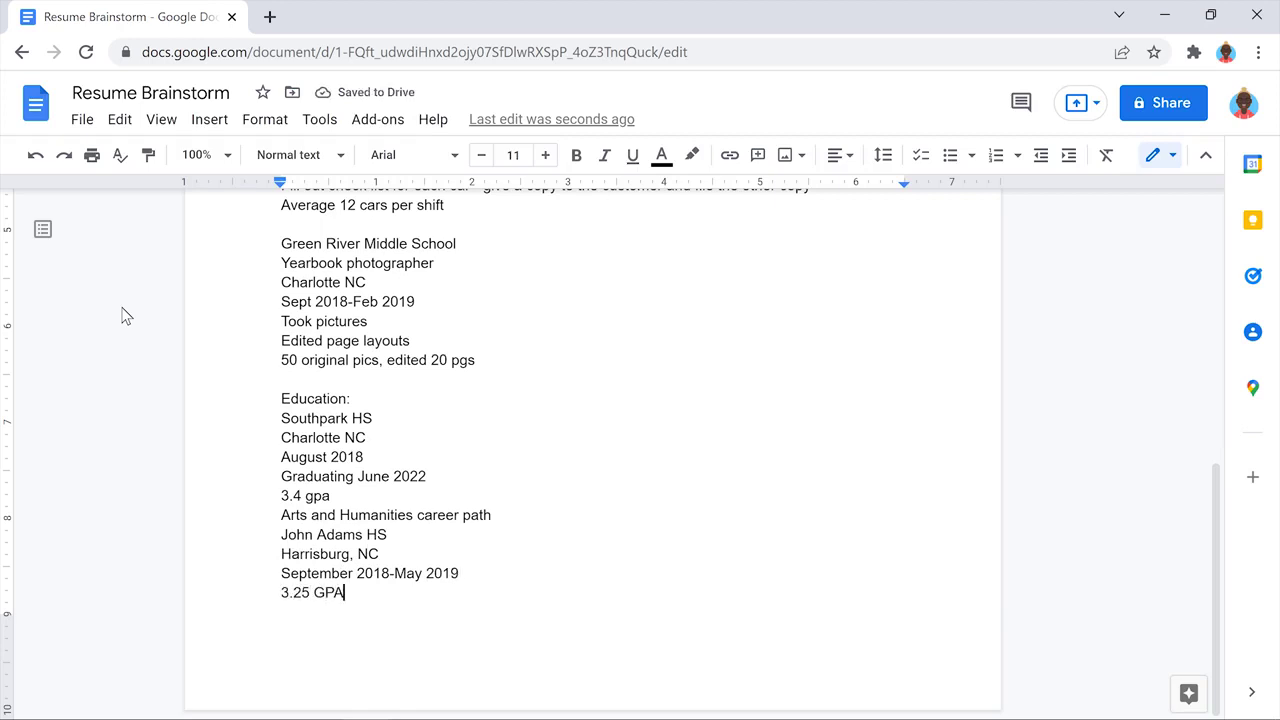
{"action": "scroll", "coordinate": [122, 316], "scroll_direction": "up", "scroll_amount": 1}
{"action": "scroll", "coordinate": [122, 316], "scroll_direction": "up", "scroll_amount": 1}
{"action": "scroll", "coordinate": [122, 316], "scroll_direction": "up", "scroll_amount": 1}
{"action": "scroll", "coordinate": [122, 316], "scroll_direction": "up", "scroll_amount": 1}
{"action": "scroll", "coordinate": [122, 316], "scroll_direction": "up", "scroll_amount": 1}
{"action": "scroll", "coordinate": [122, 316], "scroll_direction": "up", "scroll_amount": 1}
{"action": "scroll", "coordinate": [122, 316], "scroll_direction": "up", "scroll_amount": 1}
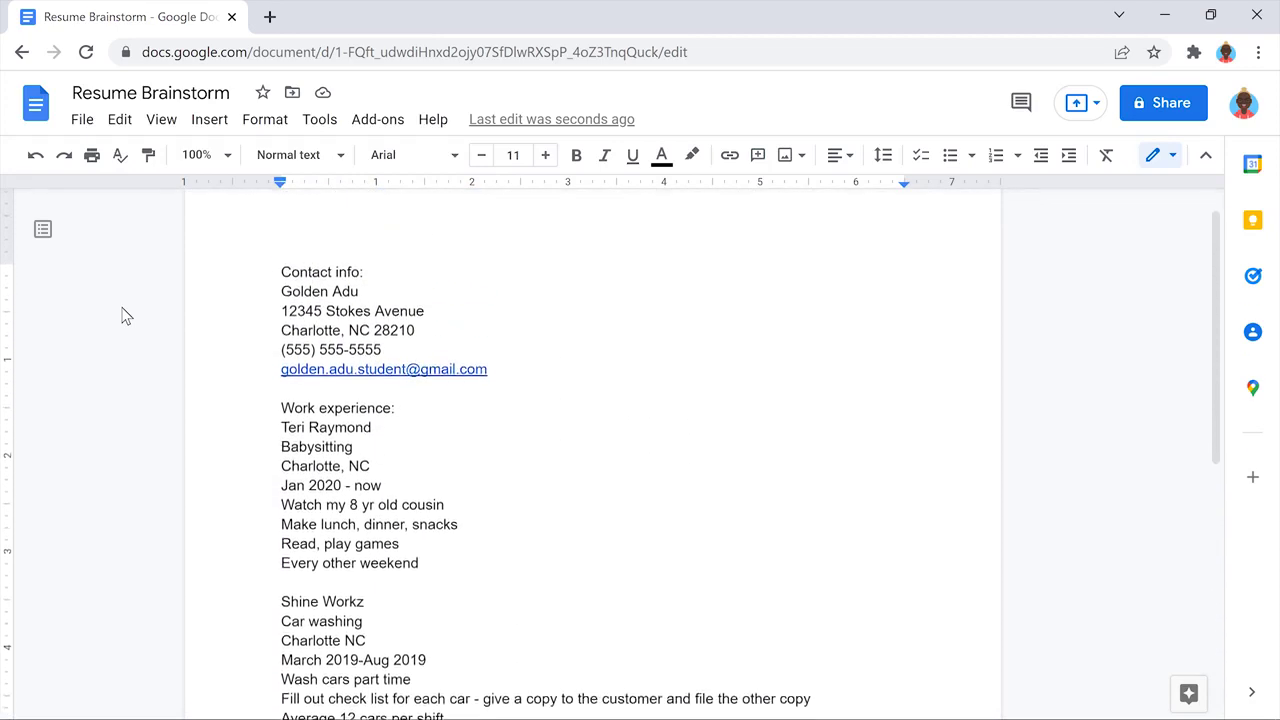